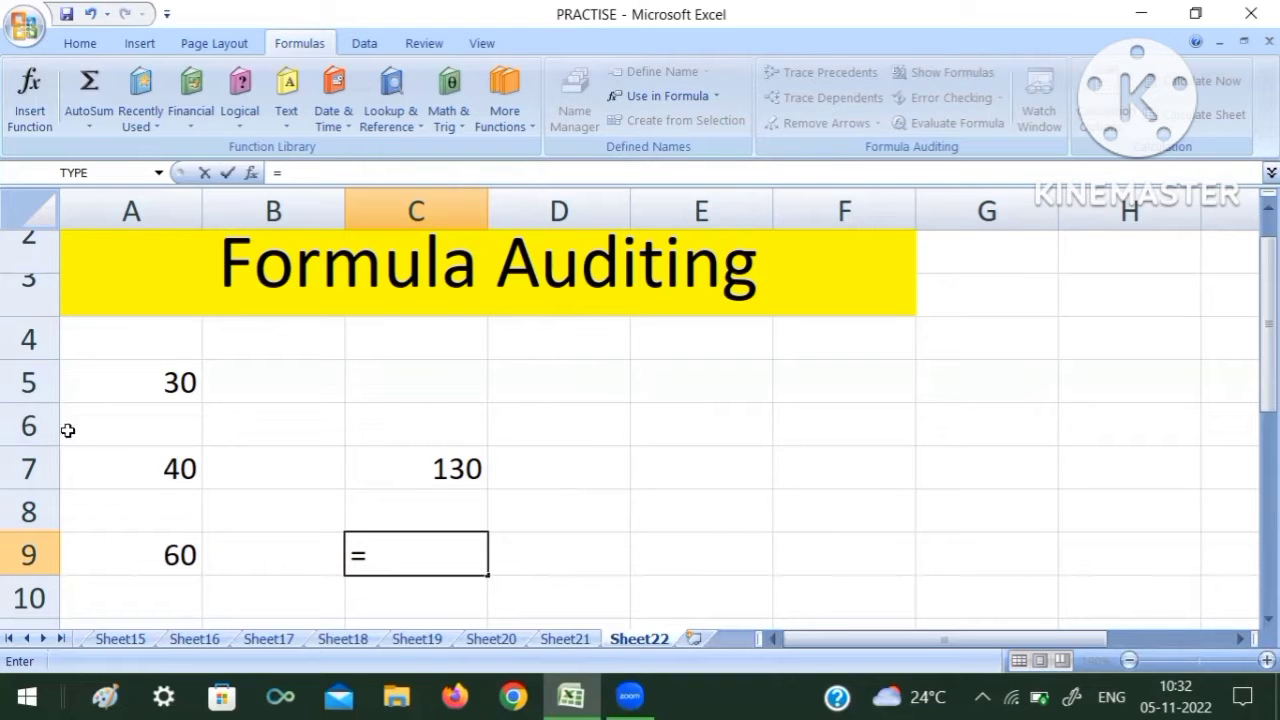
# - Complete the formula =A5+C7 in cell C9 to add those two cells
pyautogui.click(130, 388)
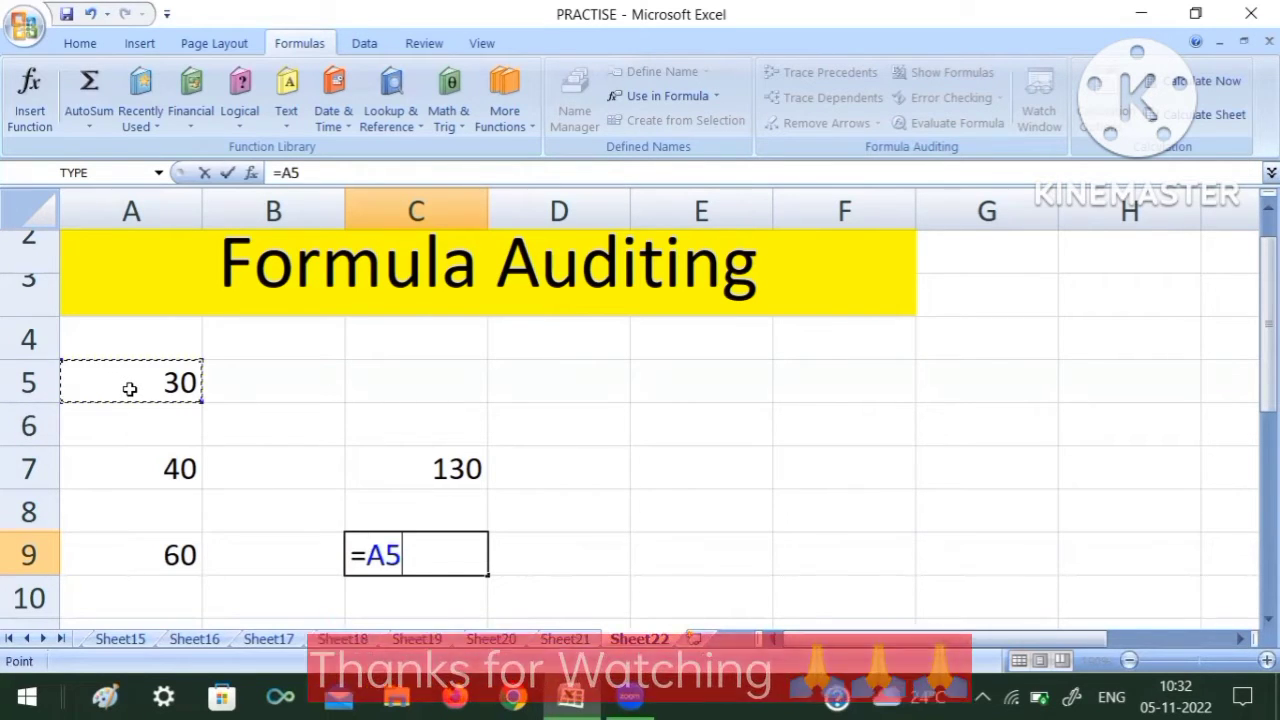
pyautogui.write('+')
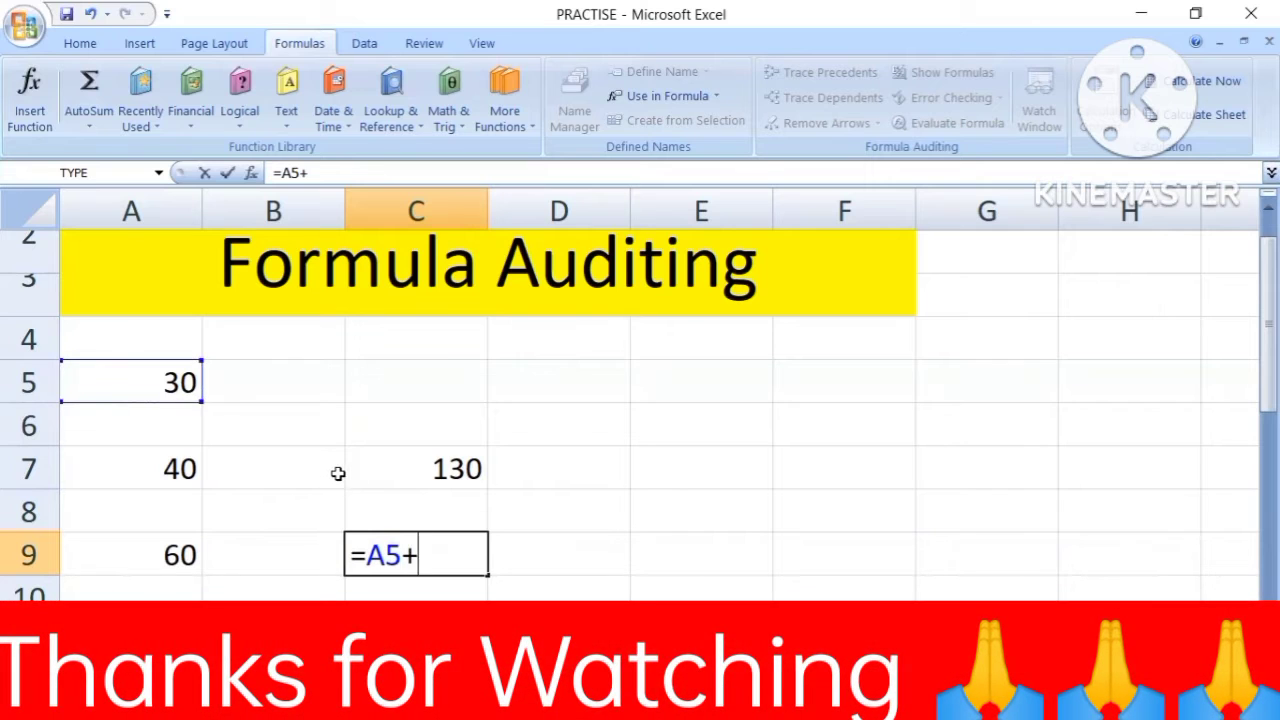
pyautogui.click(411, 471)
pyautogui.press('Return')
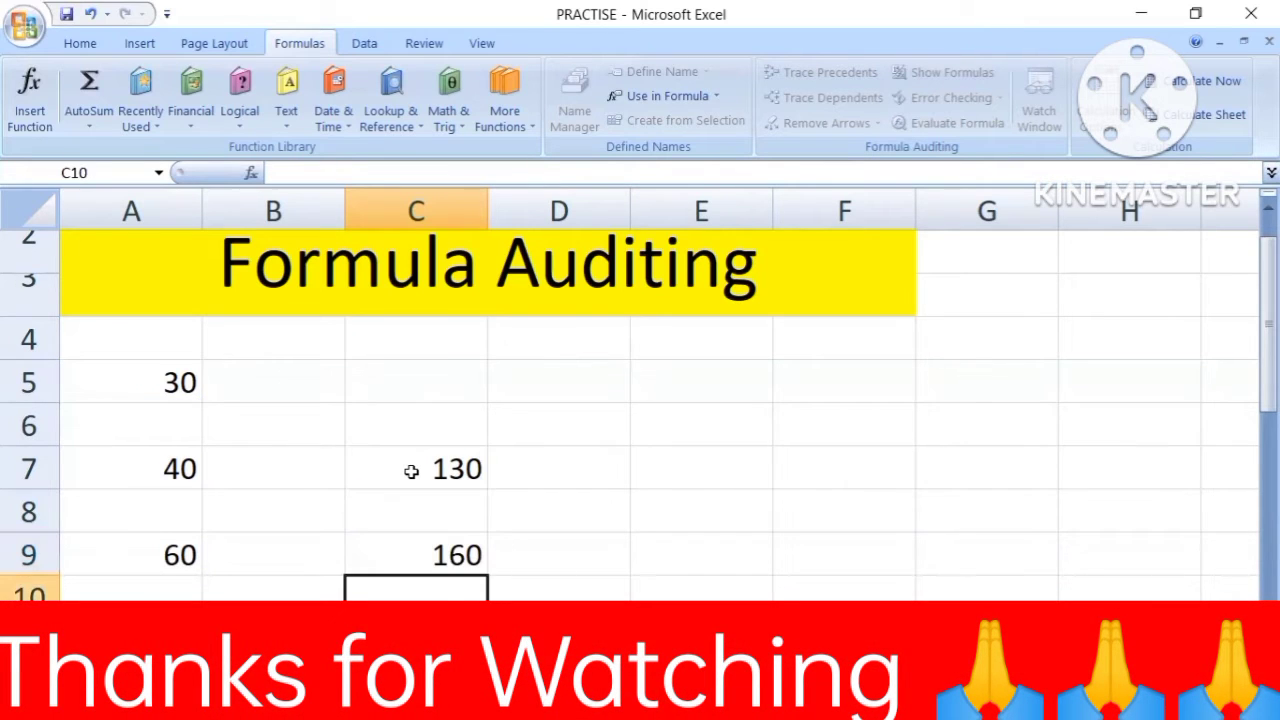
pyautogui.click(503, 547)
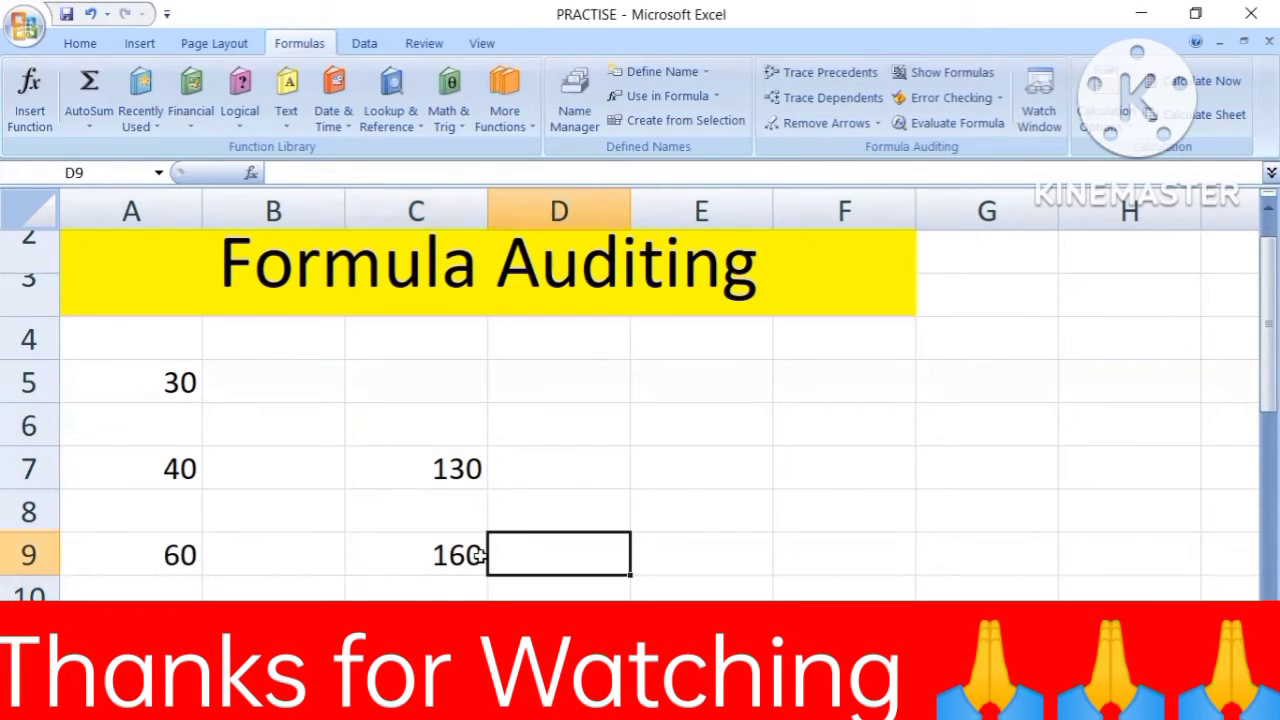
# - Inspect the formulas in C7 and C9, trace the precedents of C7, and clear the tracer arrows
pyautogui.click(443, 470)
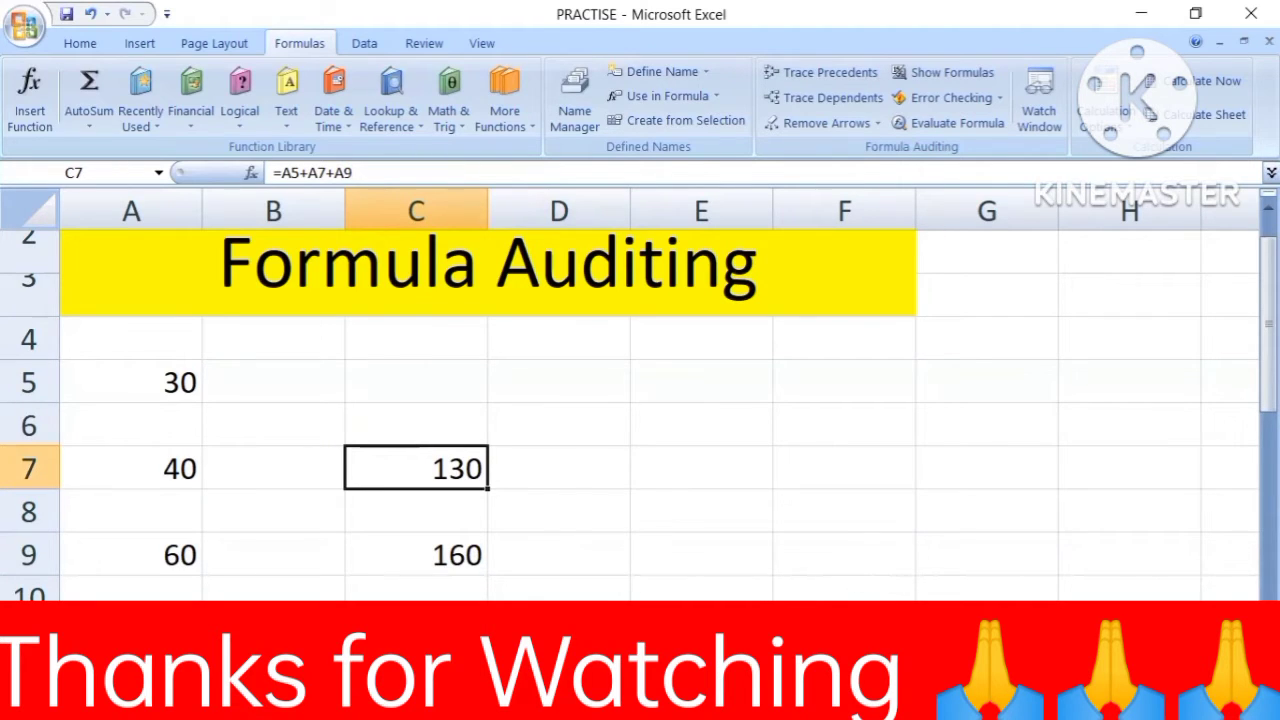
pyautogui.click(414, 568)
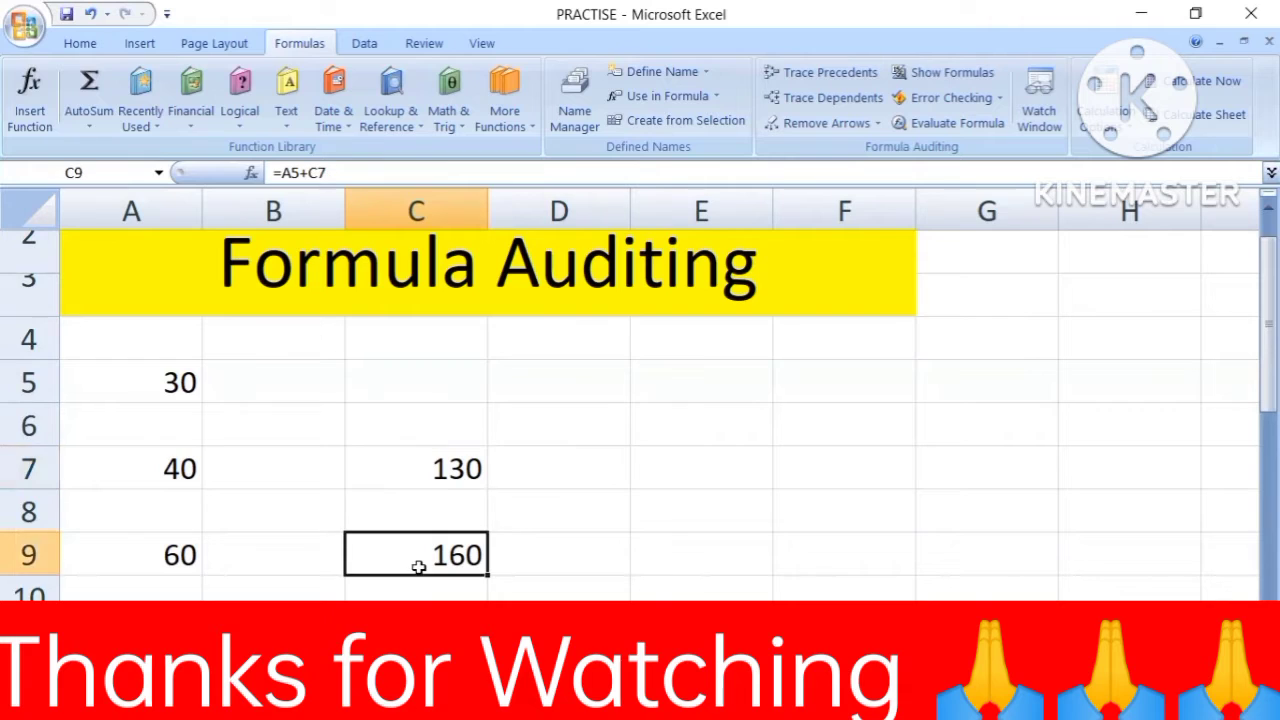
pyautogui.click(180, 370)
pyautogui.click(435, 468)
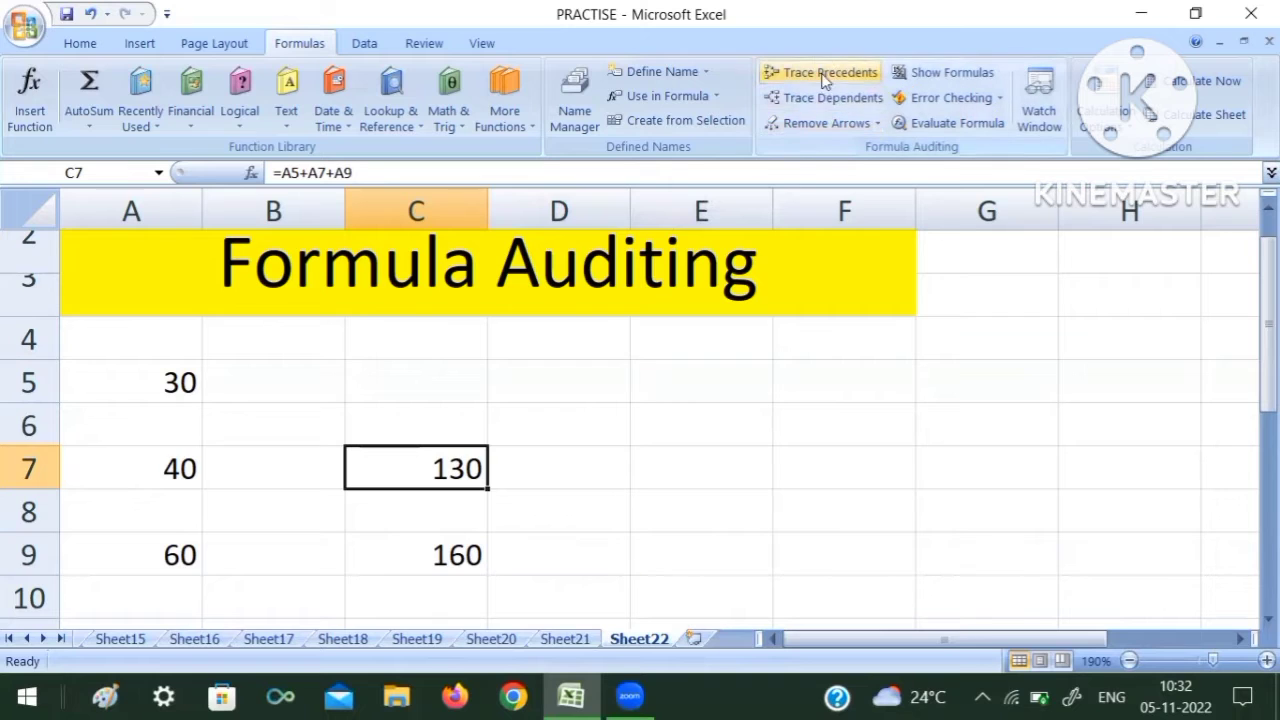
pyautogui.click(695, 490)
pyautogui.click(427, 473)
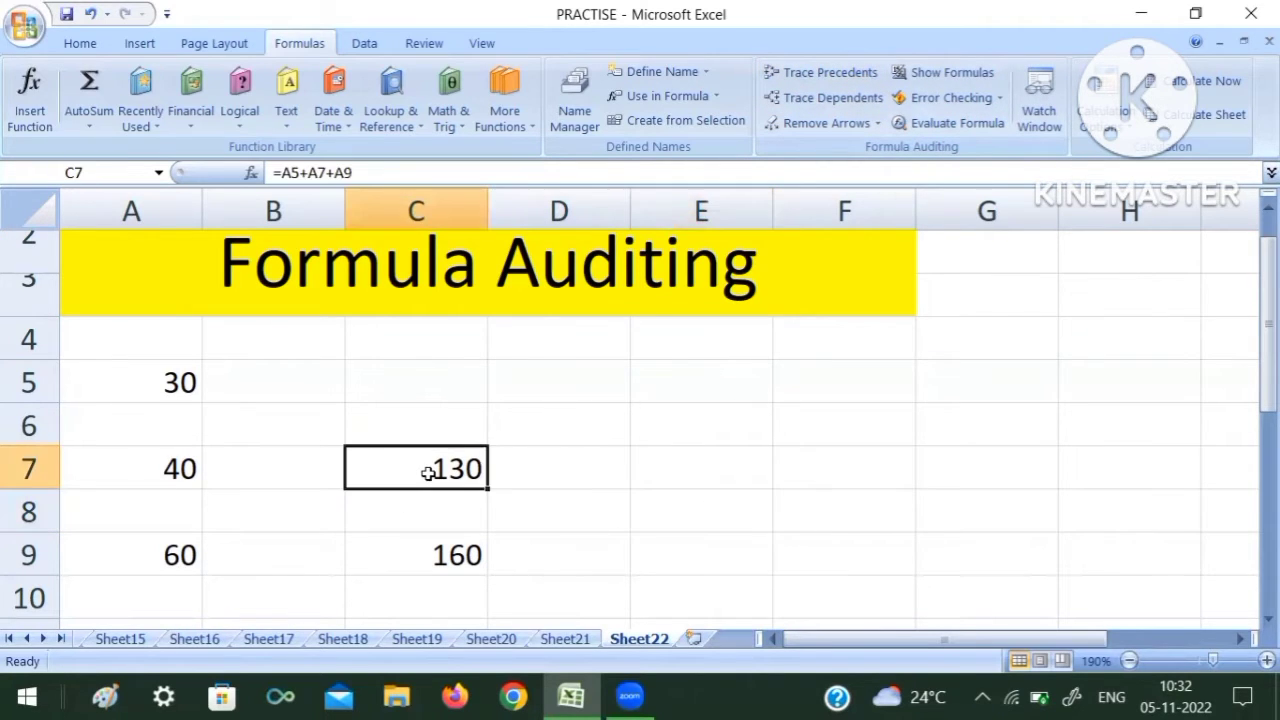
pyautogui.click(835, 75)
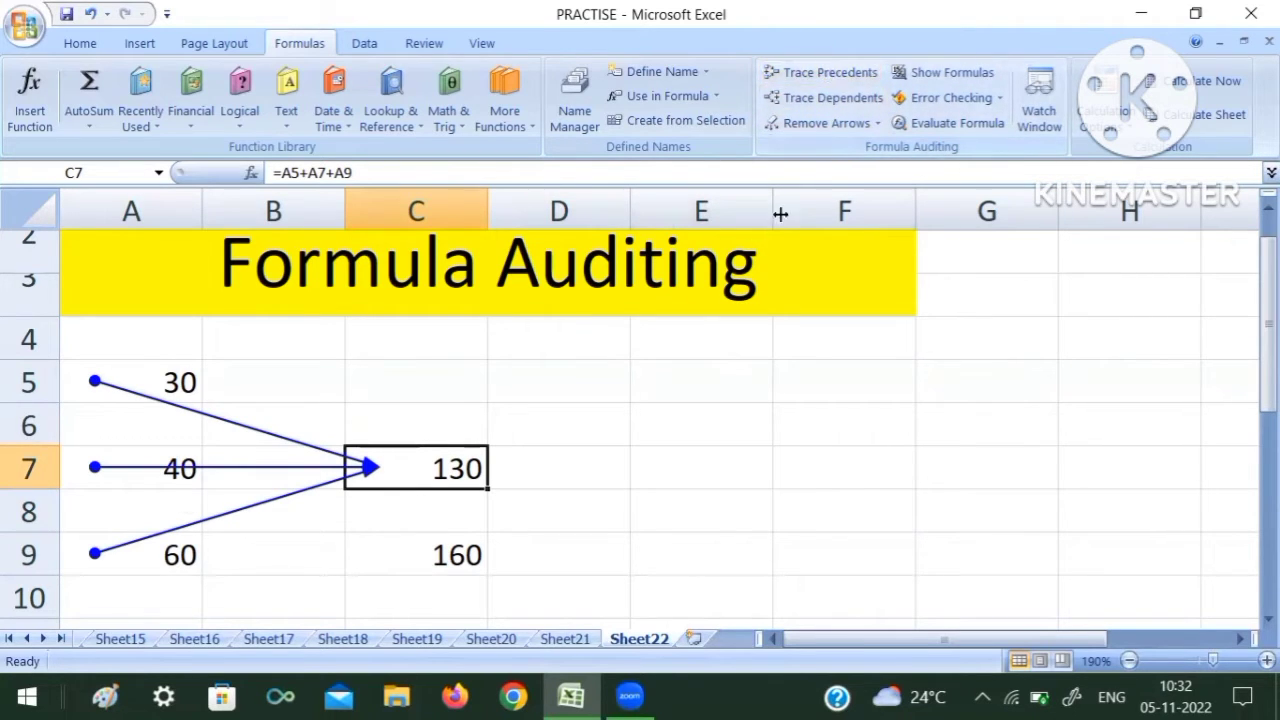
pyautogui.click(858, 122)
pyautogui.click(584, 456)
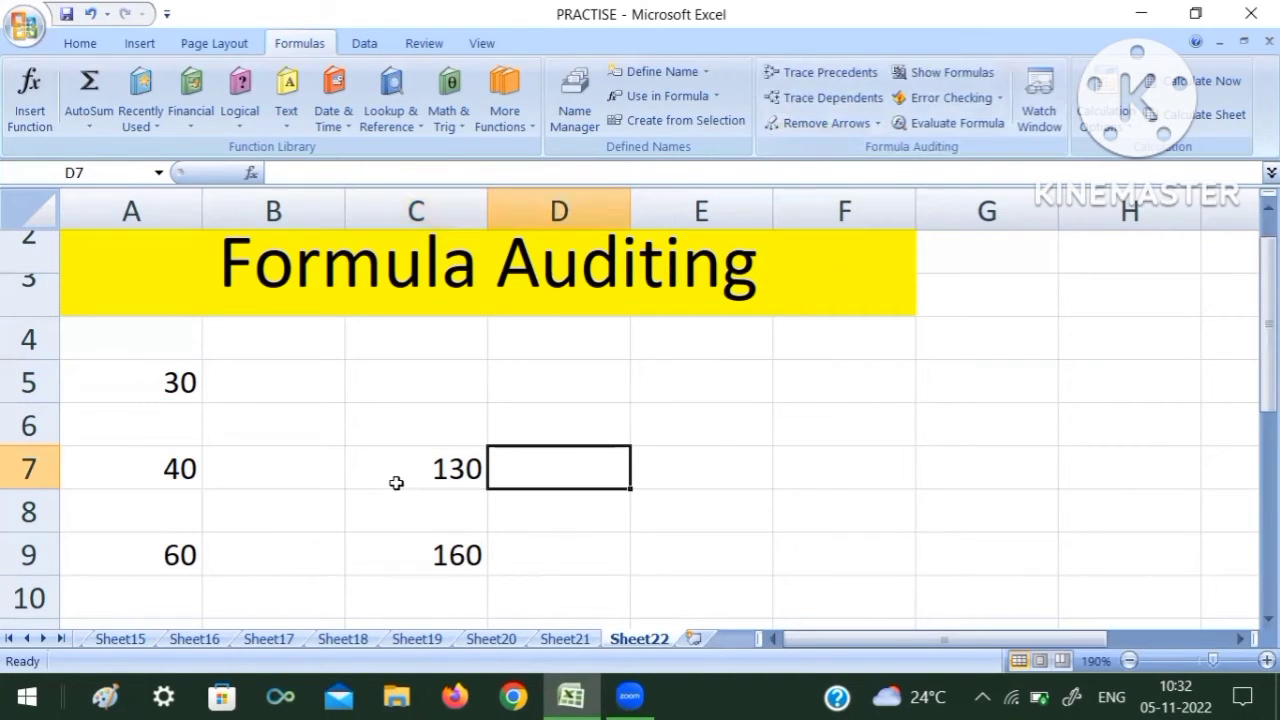
# - Trace the precedents of cell C7 once more and remove the arrows
pyautogui.click(412, 470)
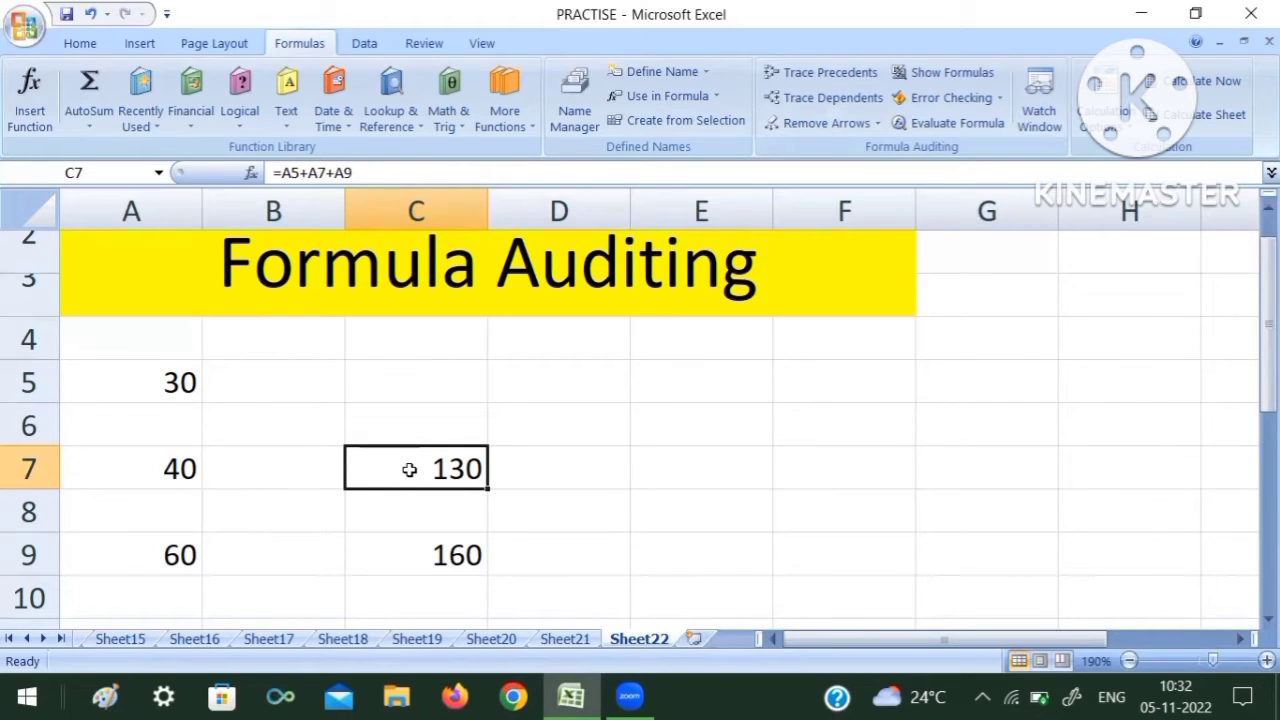
pyautogui.click(806, 75)
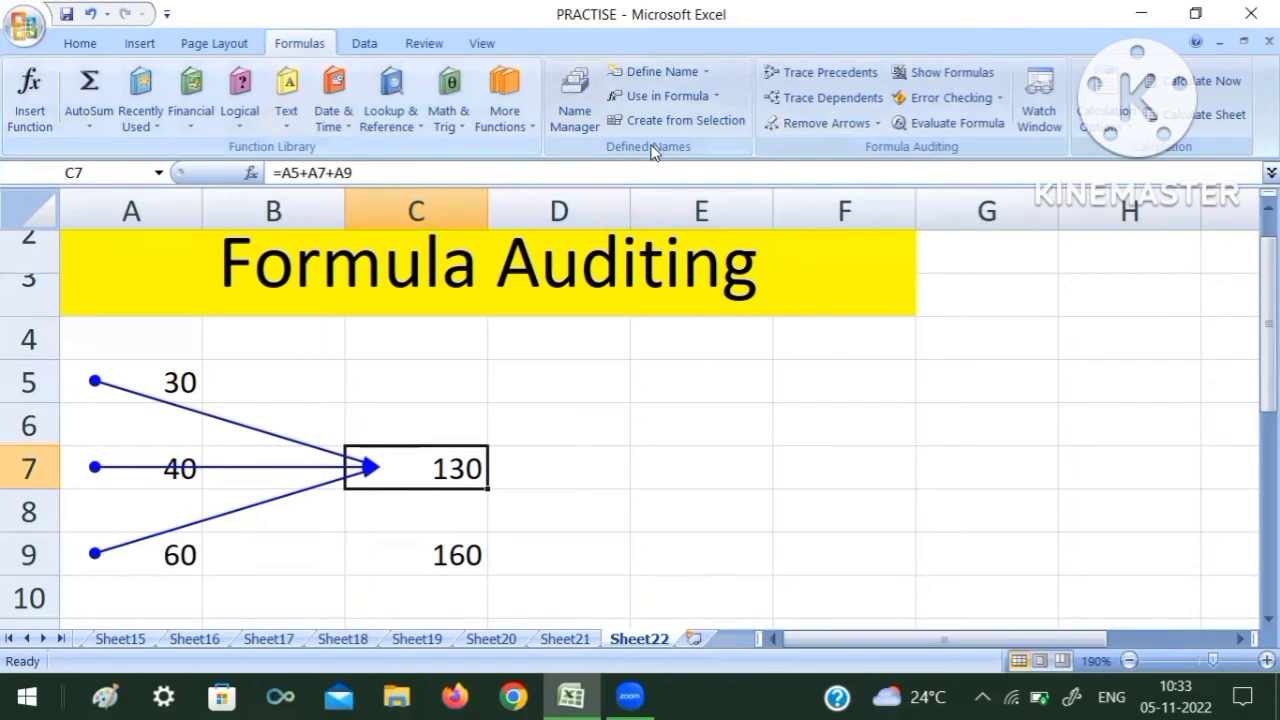
pyautogui.click(822, 123)
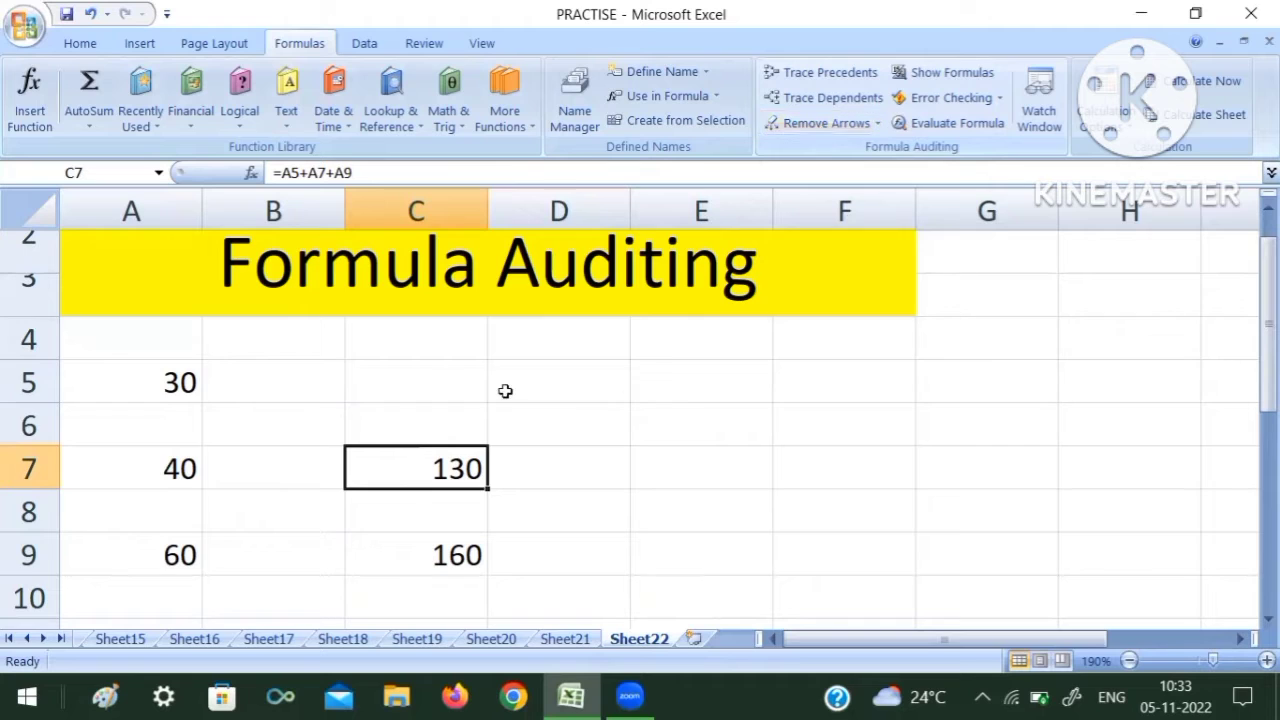
# - Trace the precedents of the formula in cell C9, and remove the arrows
pyautogui.click(415, 561)
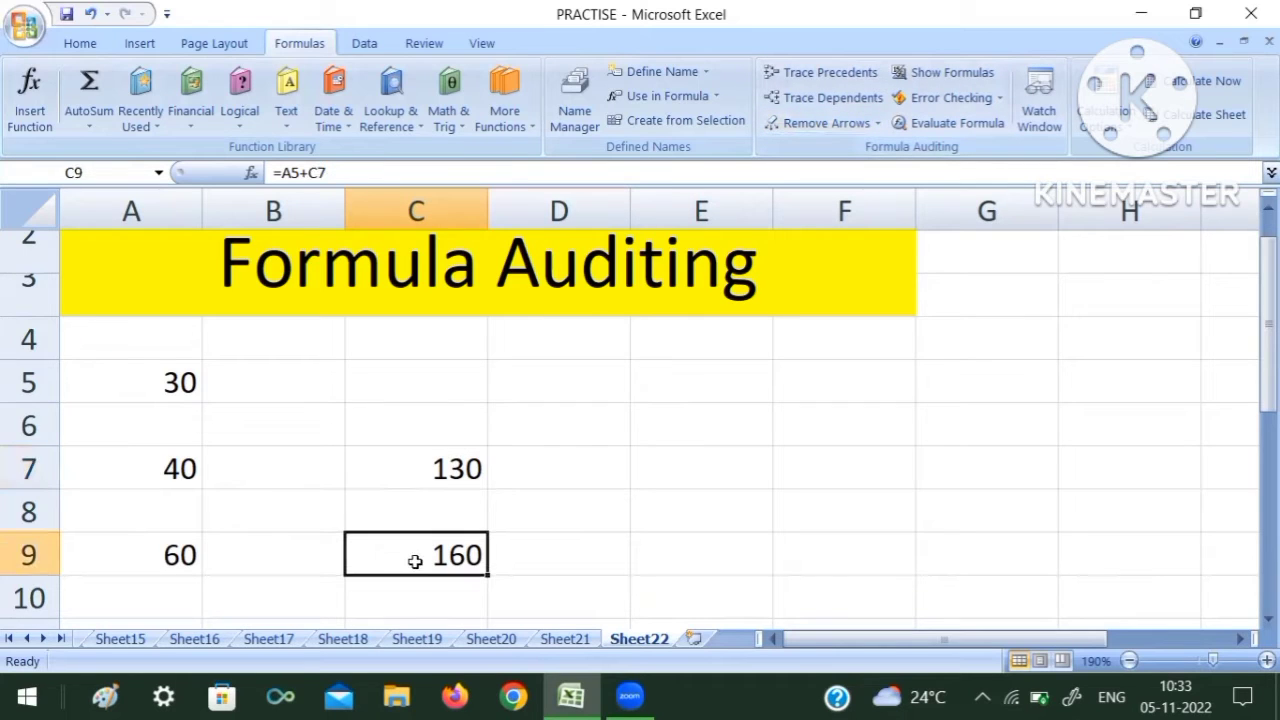
pyautogui.click(810, 77)
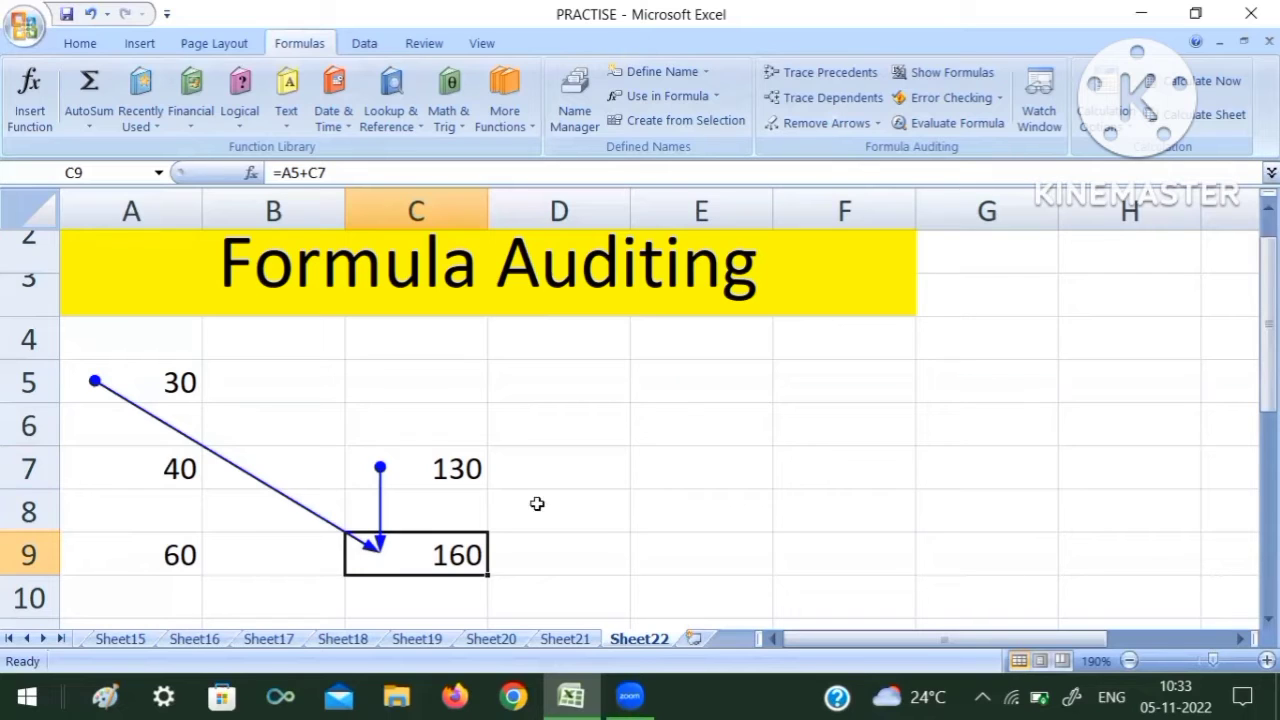
pyautogui.click(826, 123)
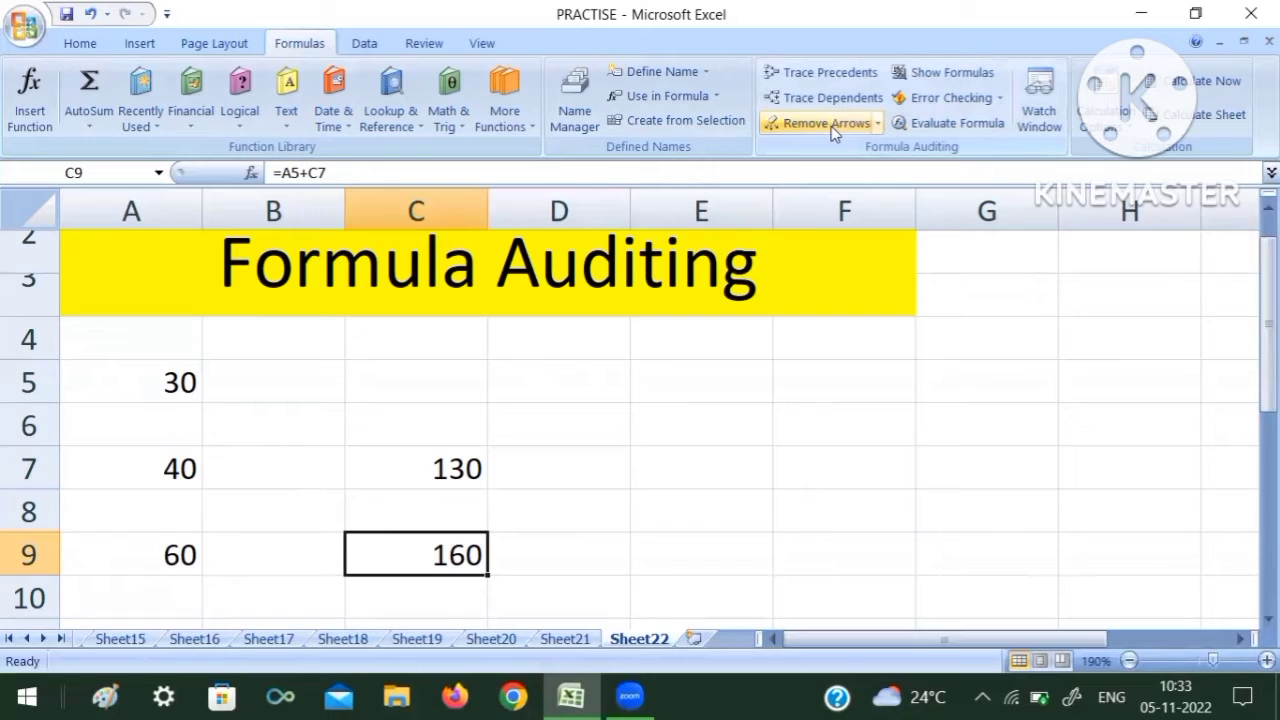
# - Trace the dependents of cell A9 to see which formulas use it, and remove the arrow
pyautogui.click(153, 385)
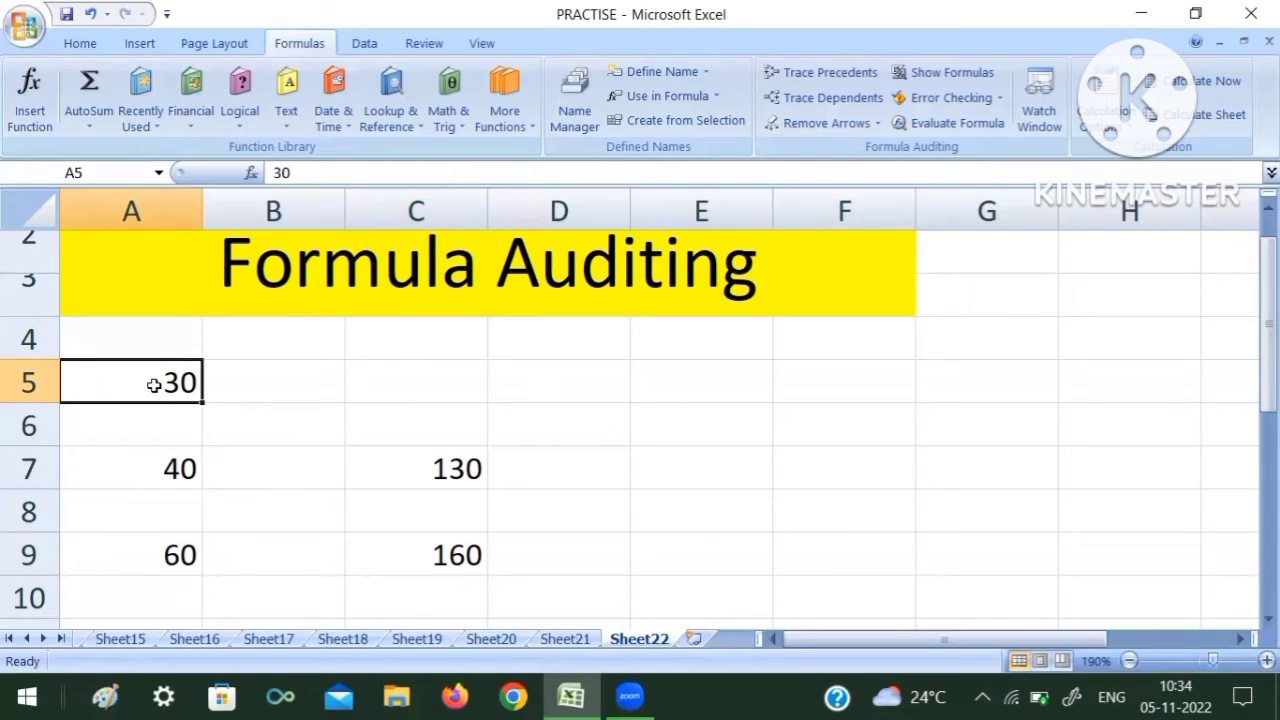
pyautogui.click(123, 563)
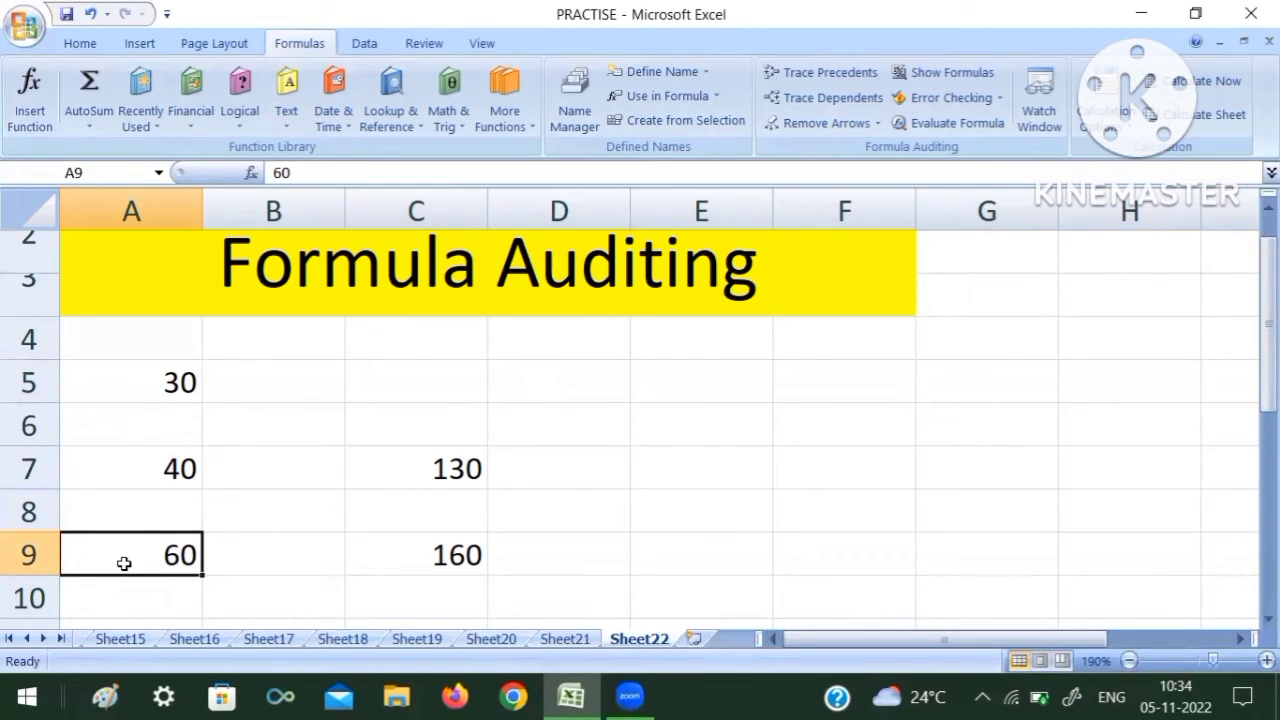
pyautogui.click(818, 97)
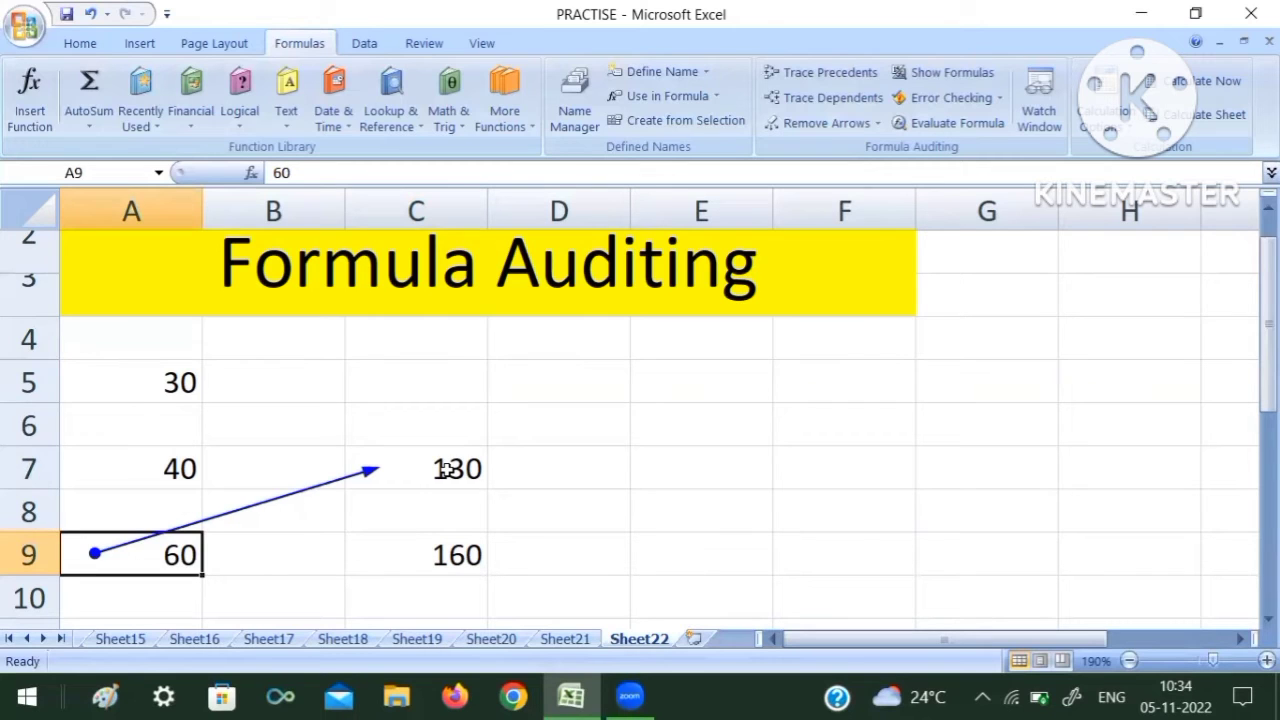
pyautogui.click(824, 124)
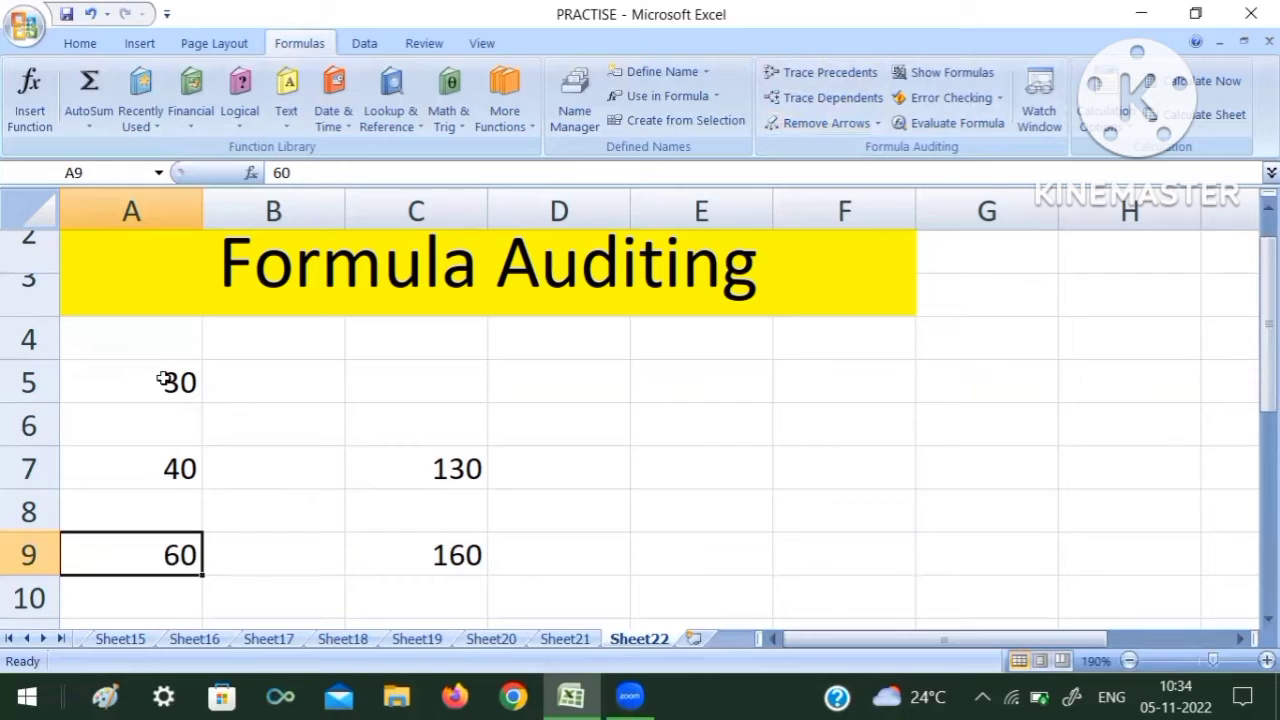
# - Trace the dependents of cell A5 and remove the arrows
pyautogui.click(162, 377)
pyautogui.click(835, 99)
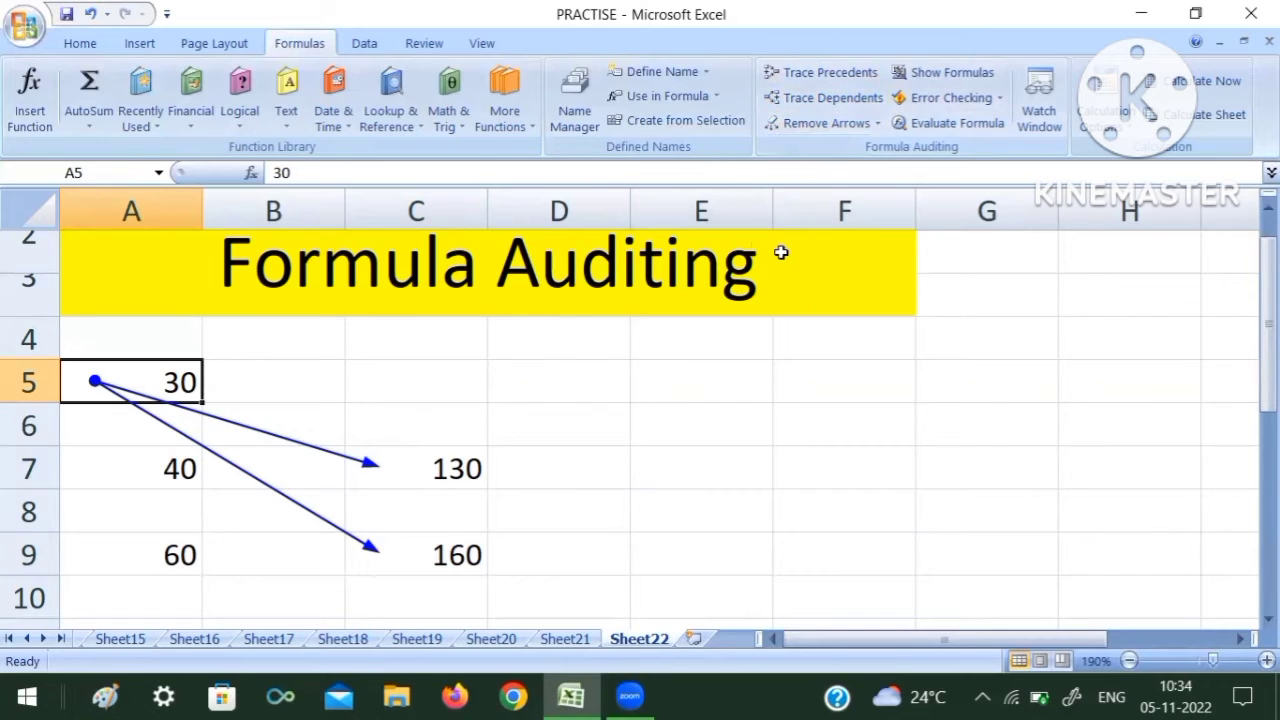
pyautogui.click(836, 125)
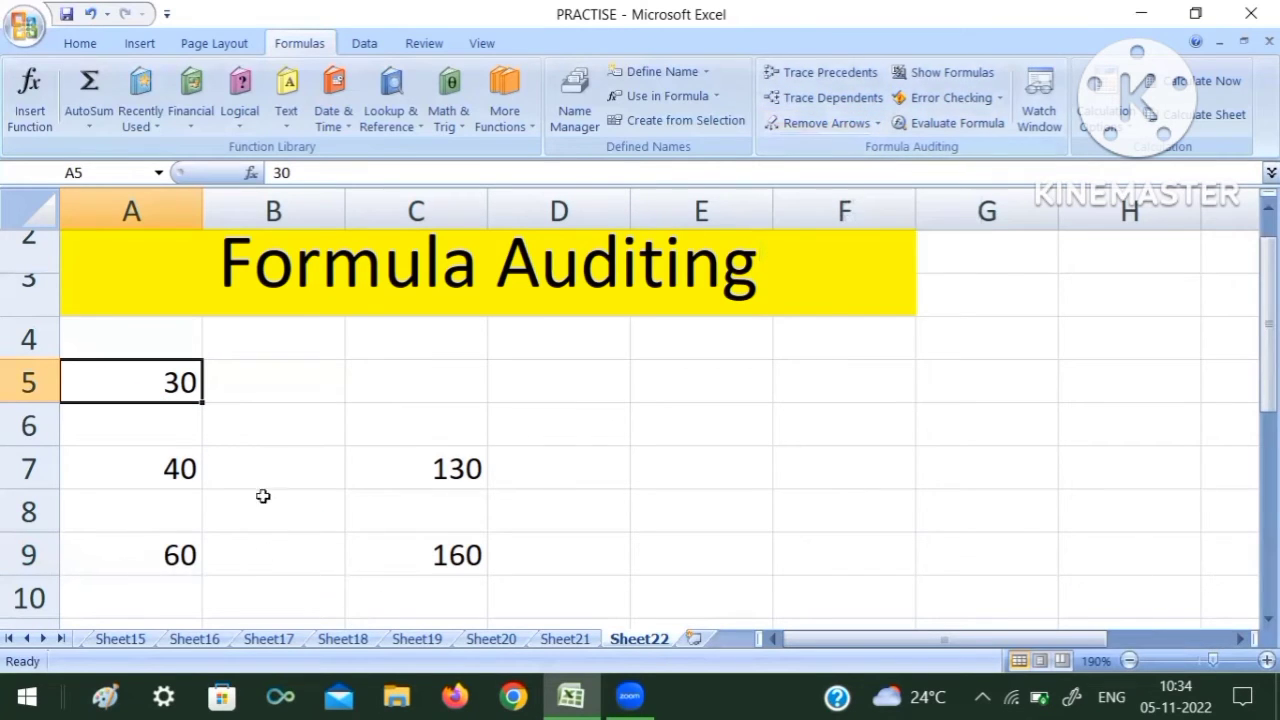
# - Show the sheet's formulas in their cells instead of the results, with C7 selected to highlight its references
pyautogui.click(426, 469)
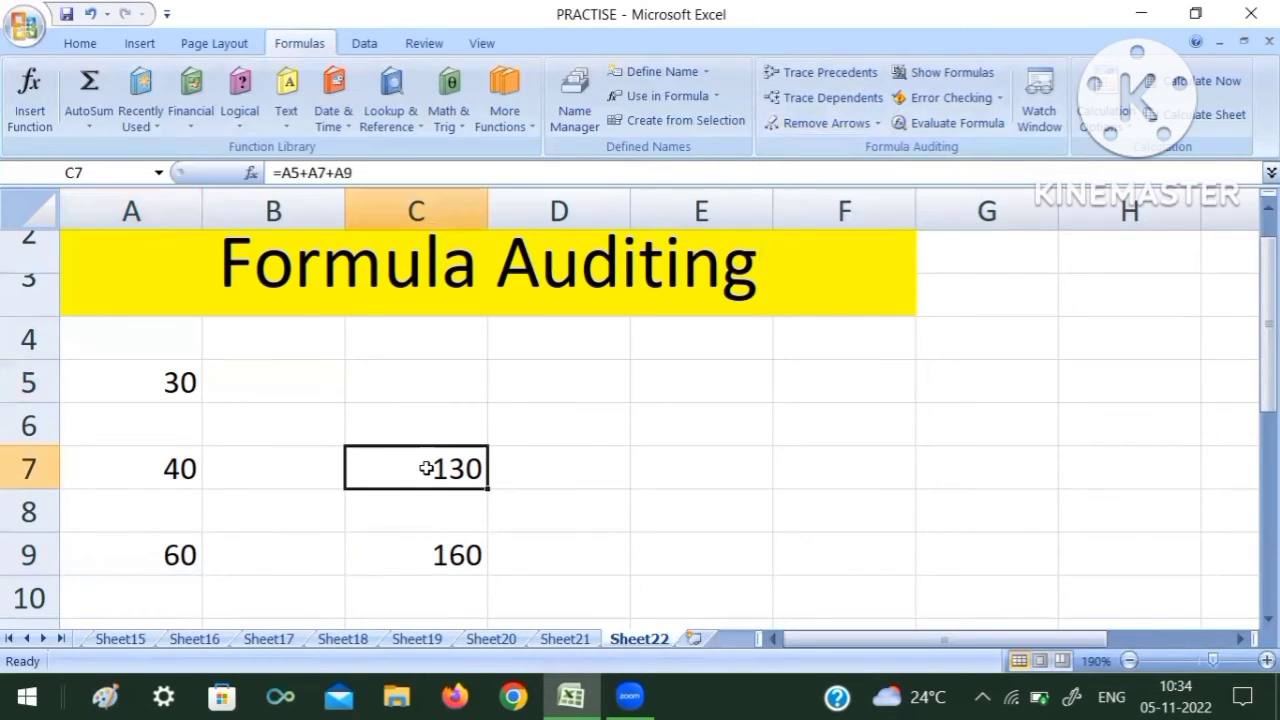
pyautogui.click(947, 78)
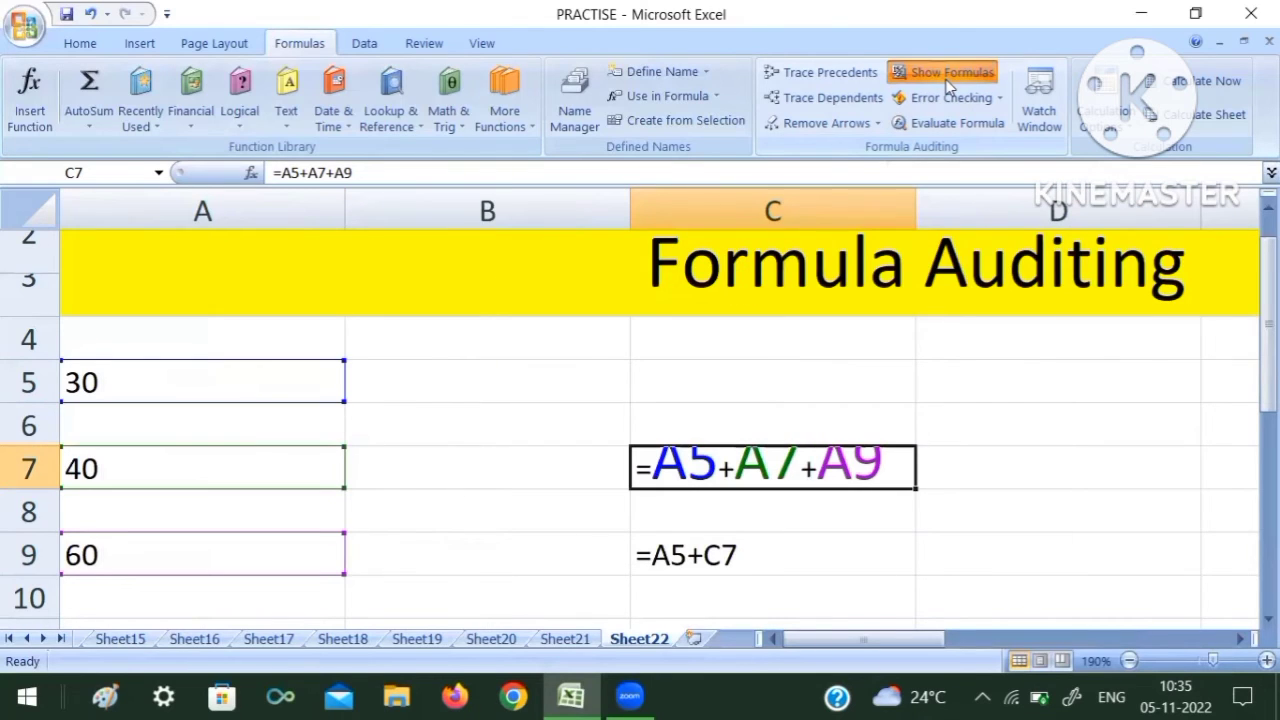
pyautogui.click(1129, 660)
pyautogui.click(1129, 660)
pyautogui.click(1129, 660)
pyautogui.click(1129, 660)
pyautogui.click(1129, 660)
pyautogui.click(1129, 660)
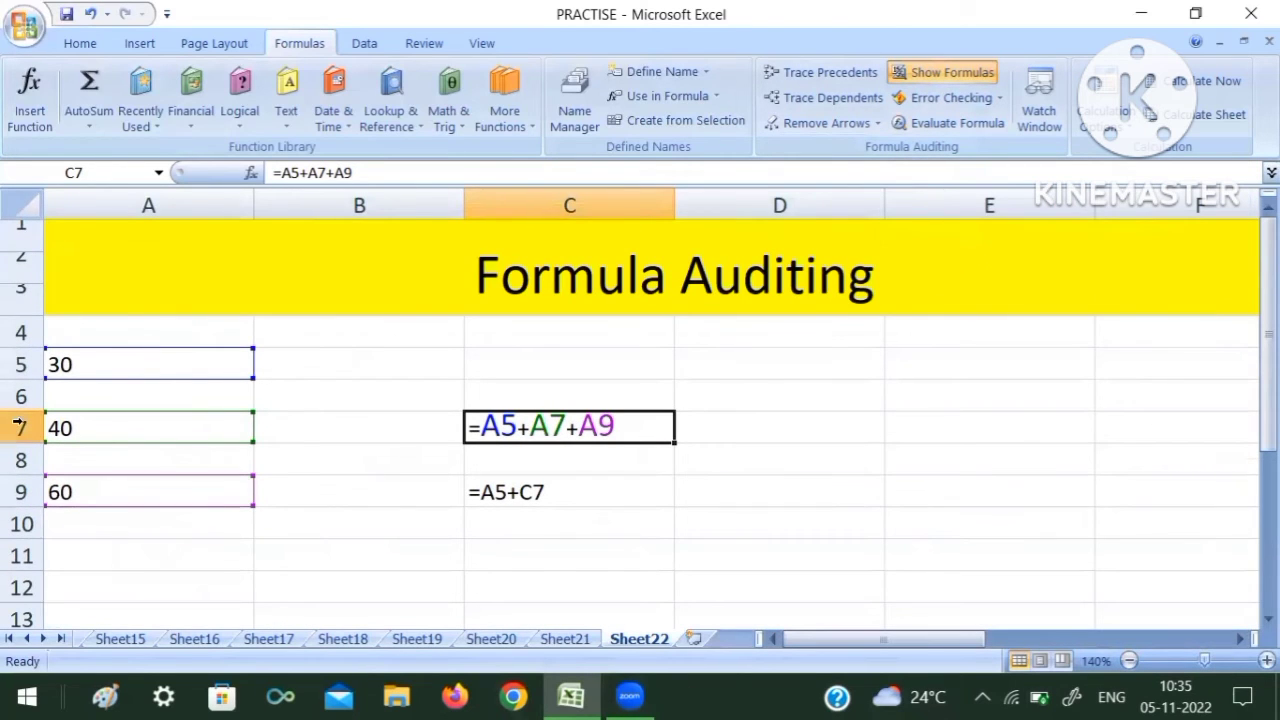
# - Slightly reduce the height of row 6, and turn off formula display after viewing the references of C9
pyautogui.moveTo(30, 412); pyautogui.dragTo(30, 406)
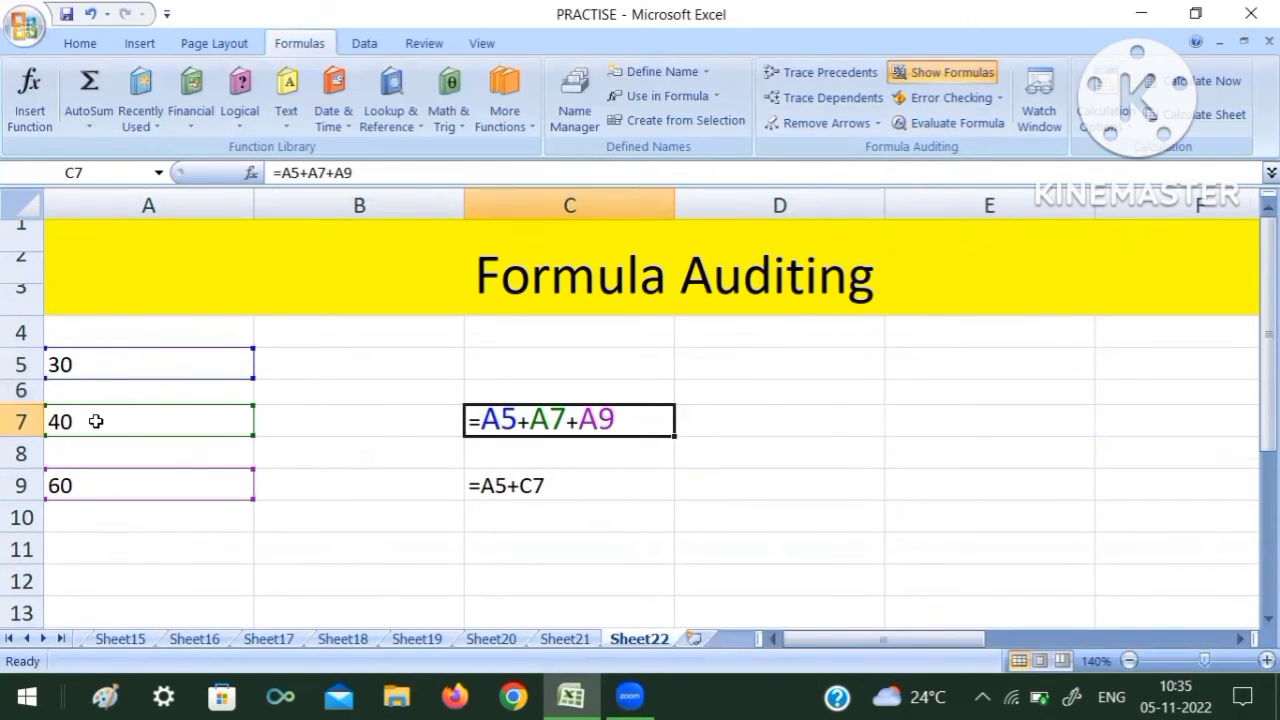
pyautogui.click(547, 489)
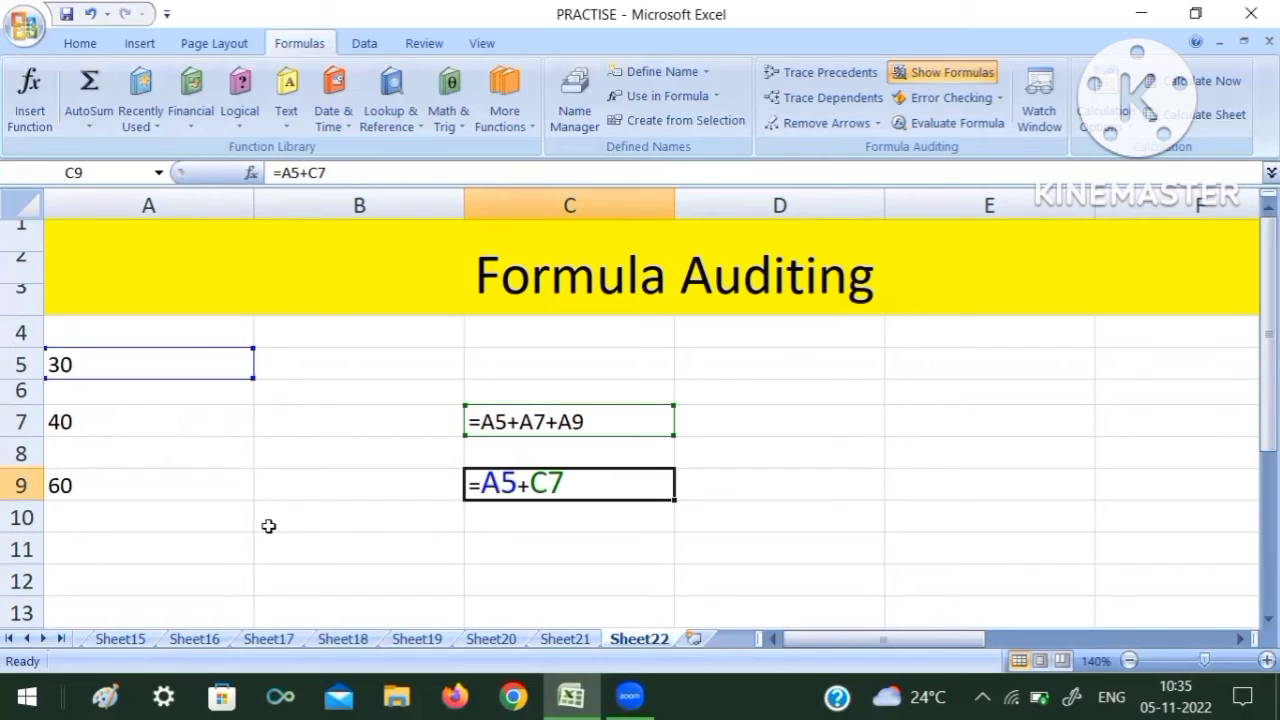
pyautogui.click(940, 76)
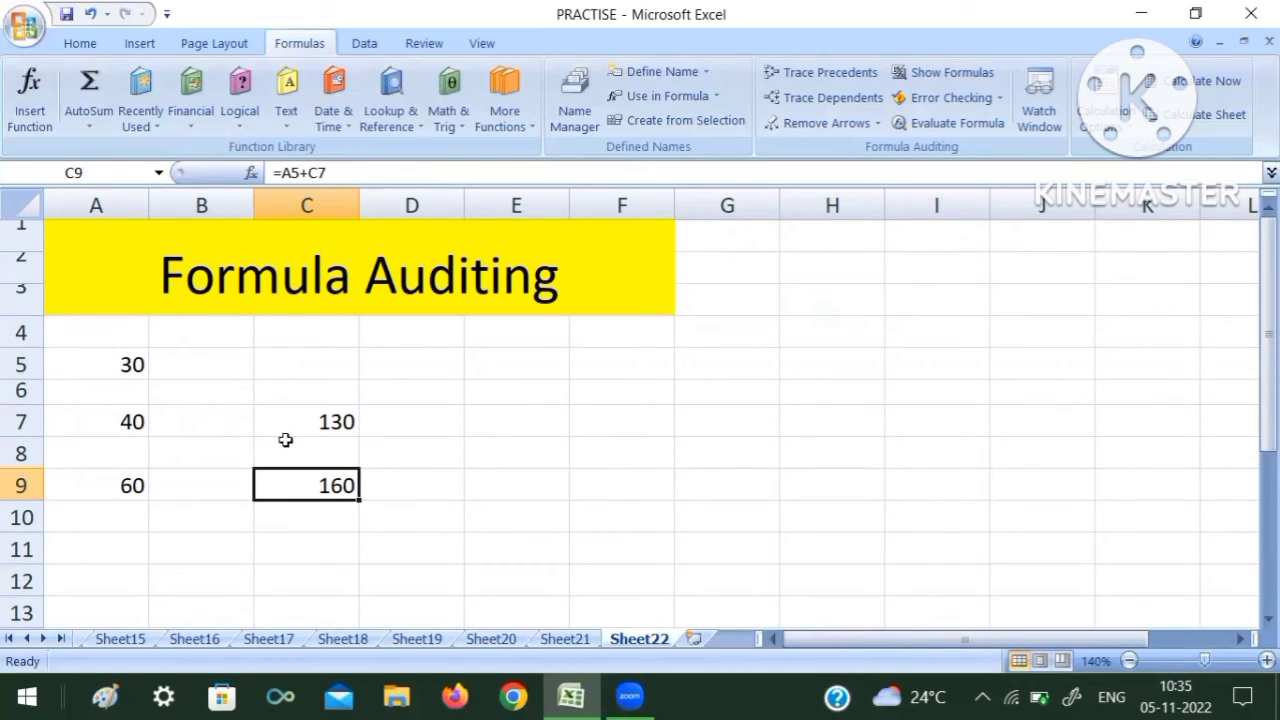
# - Evaluate the formula in C7 step by step through to its final result, and close the evaluation
pyautogui.click(322, 425)
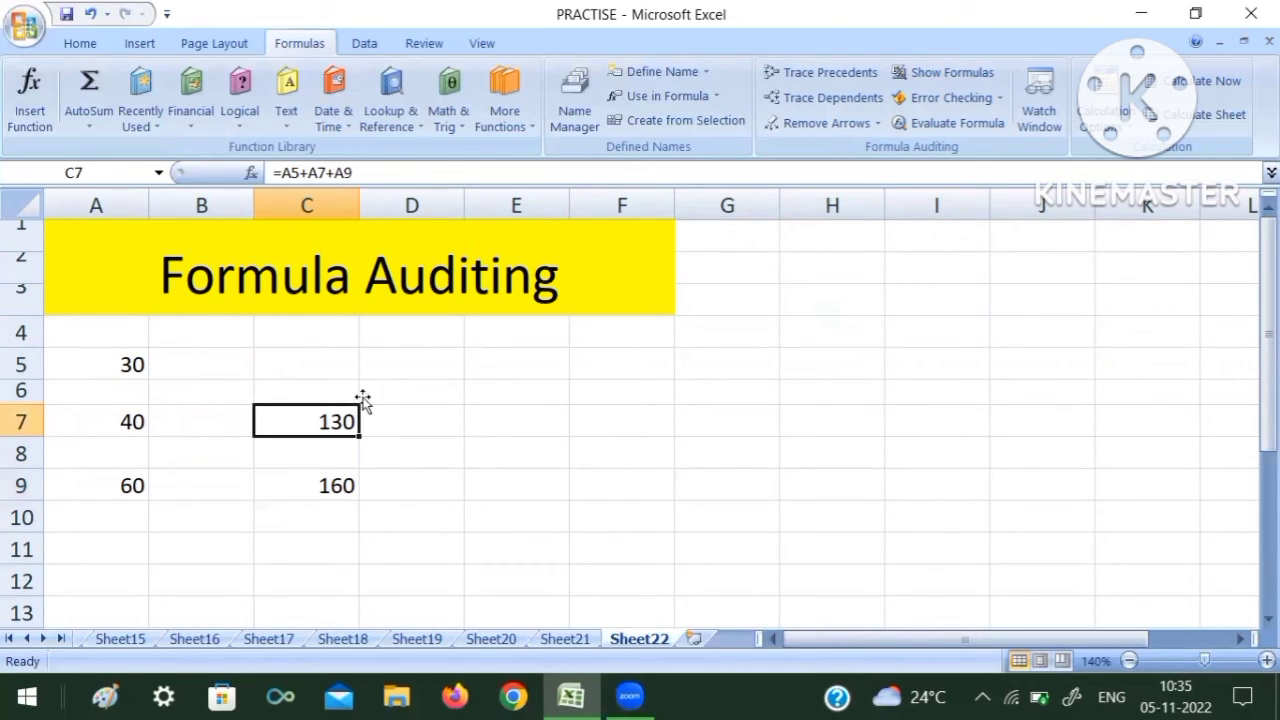
pyautogui.click(976, 127)
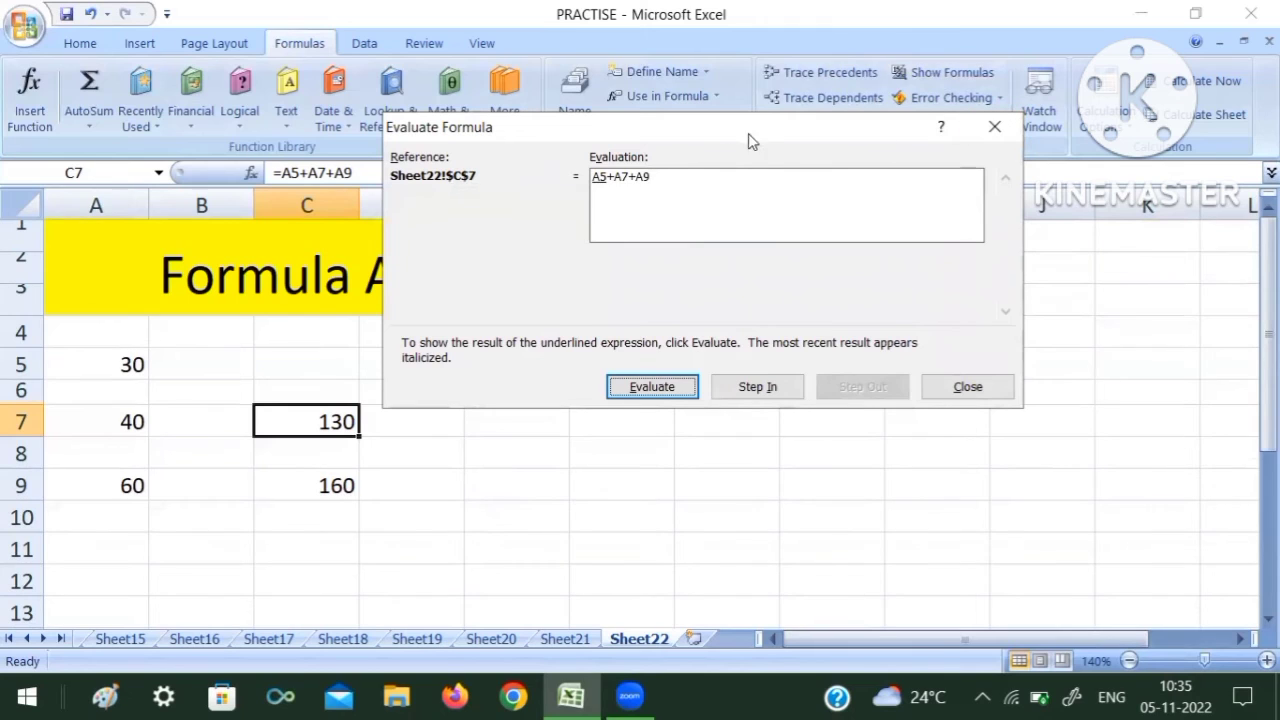
pyautogui.moveTo(766, 132); pyautogui.dragTo(870, 122)
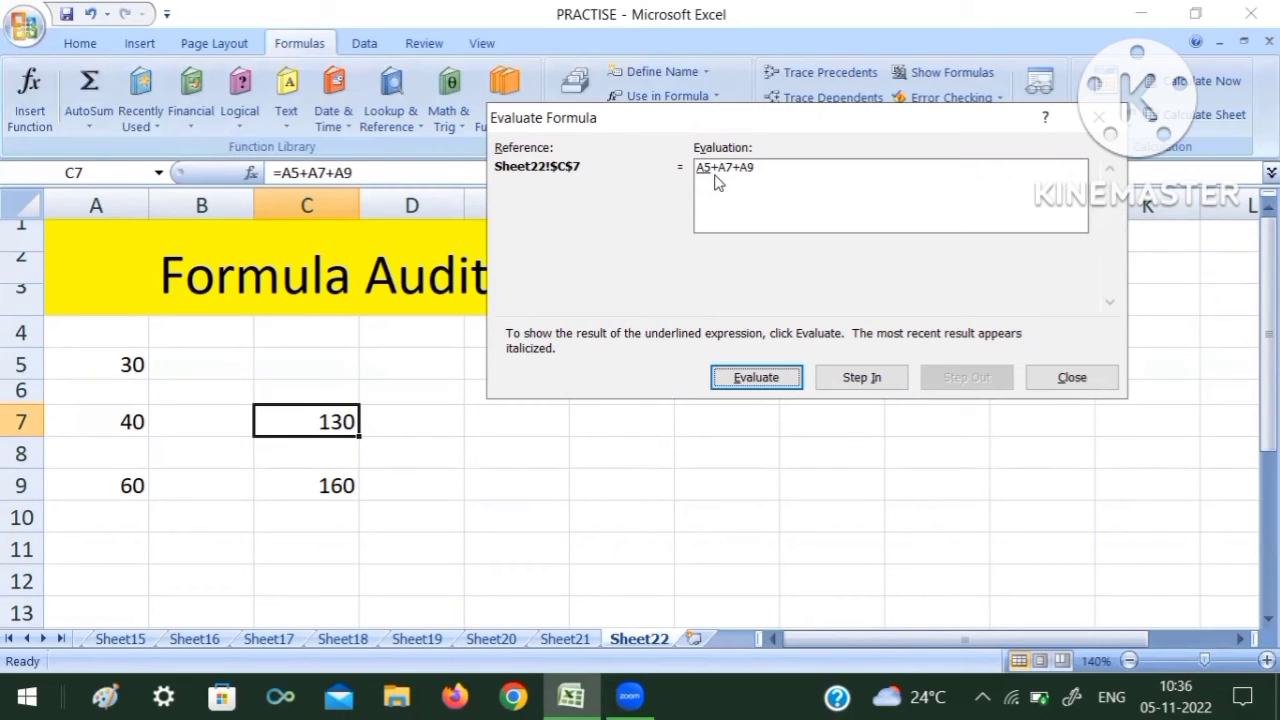
pyautogui.click(757, 380)
pyautogui.click(741, 380)
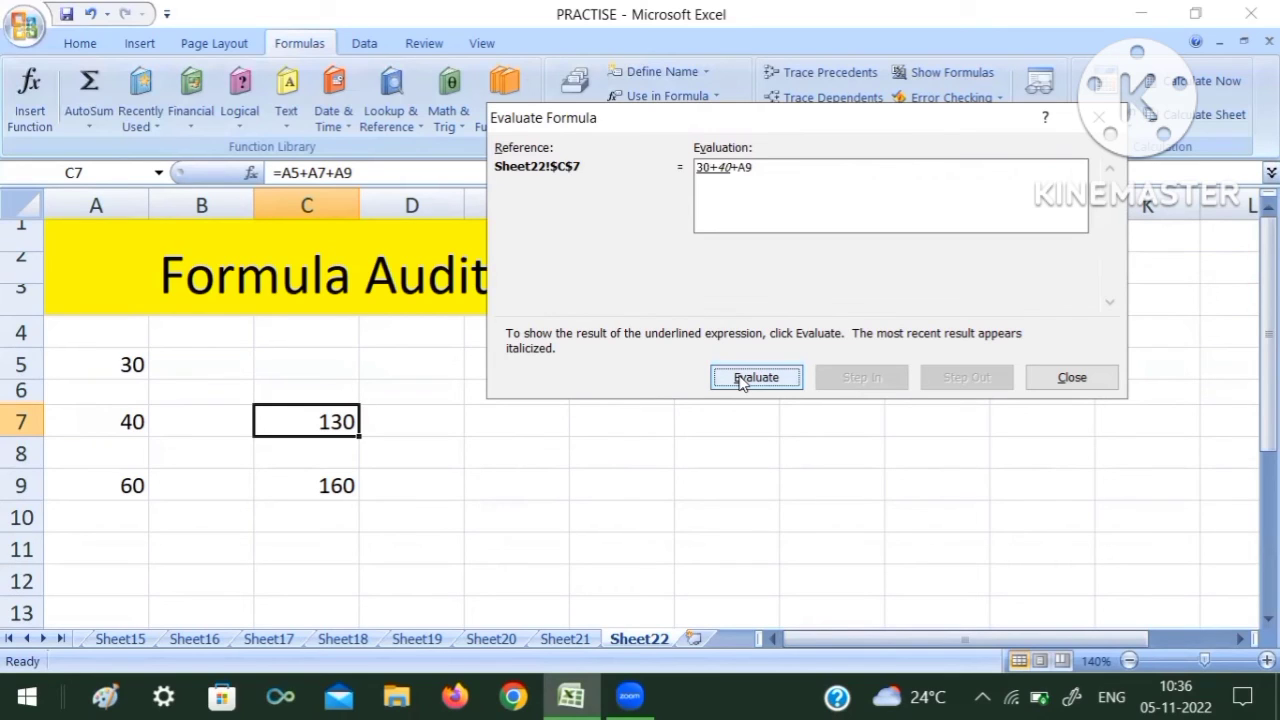
pyautogui.click(741, 380)
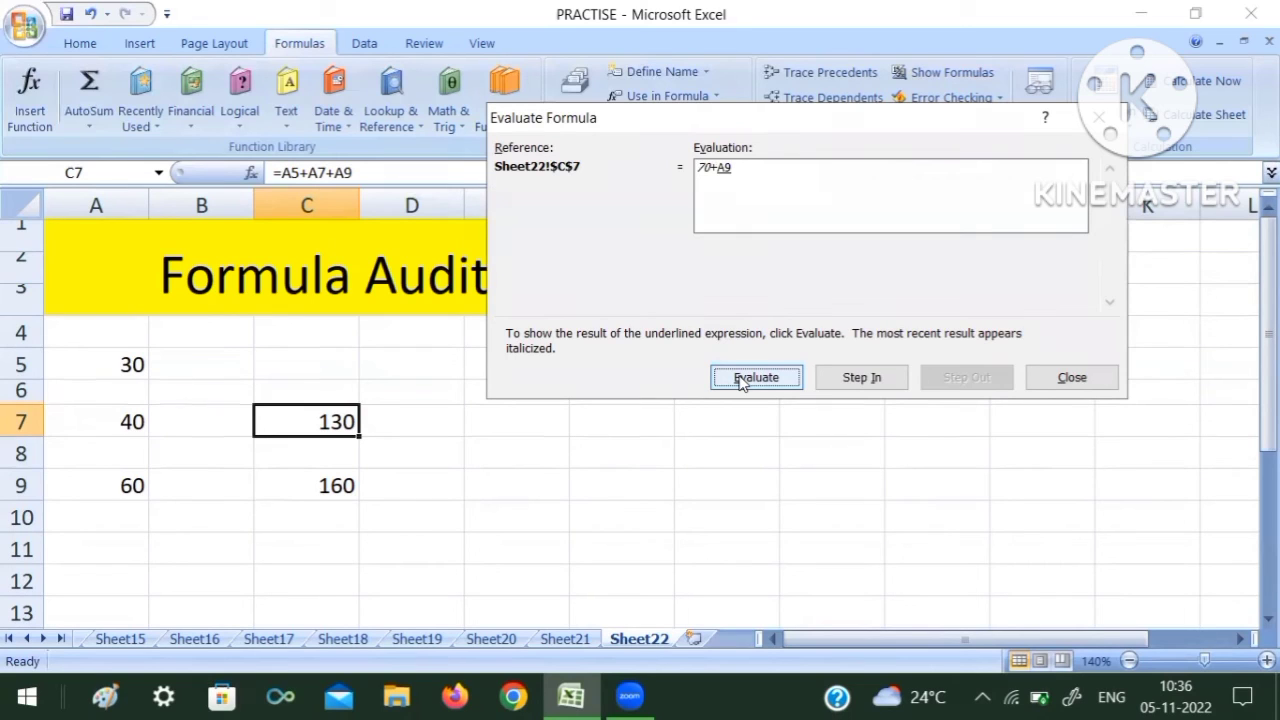
pyautogui.click(741, 380)
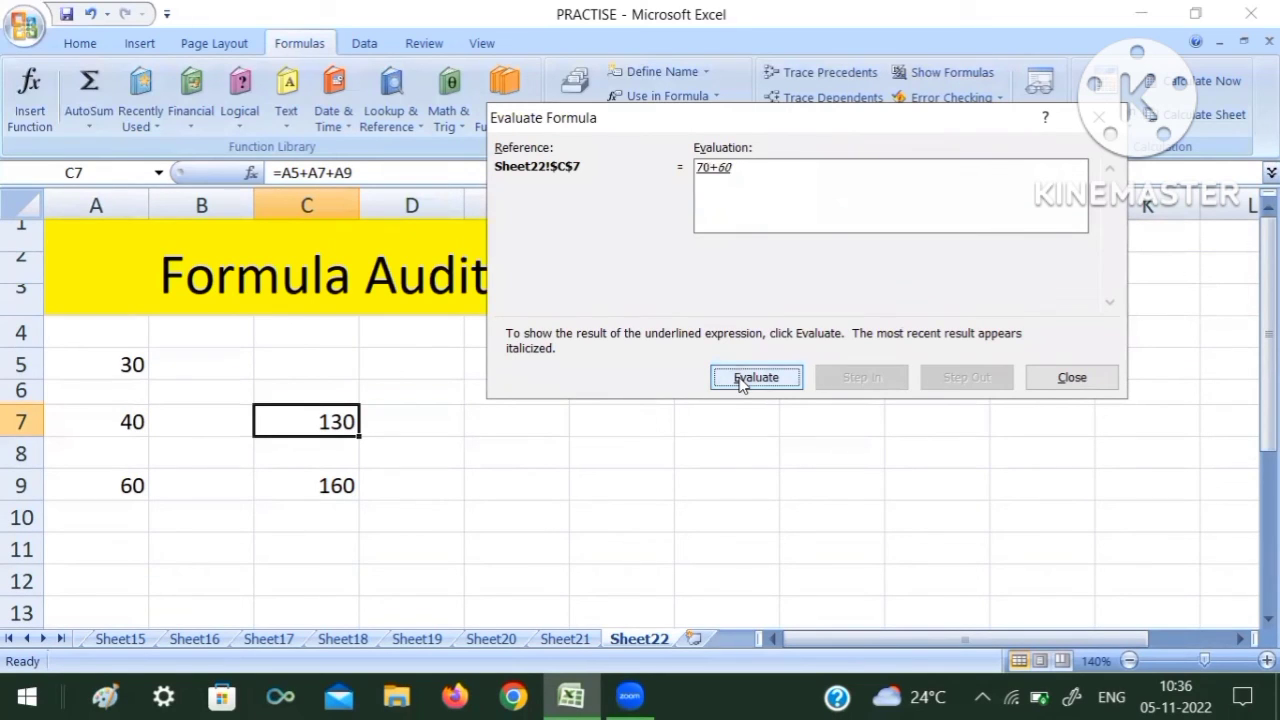
pyautogui.click(741, 380)
pyautogui.click(1100, 380)
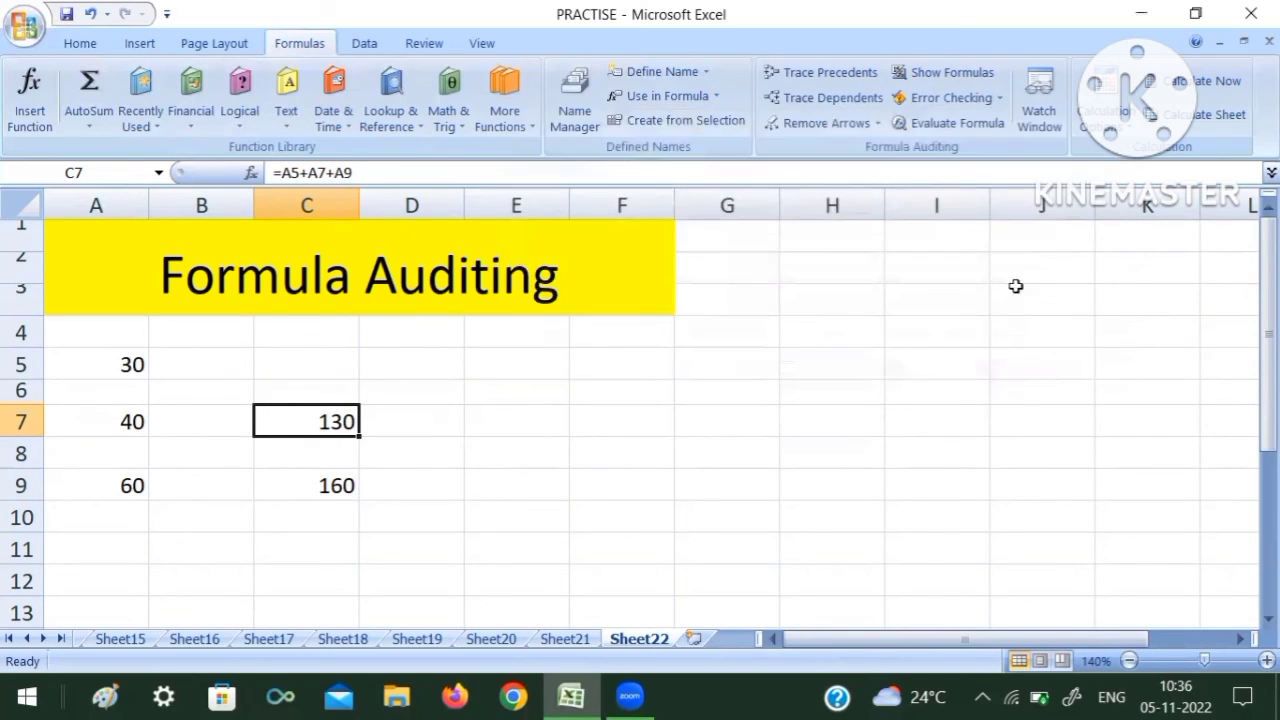